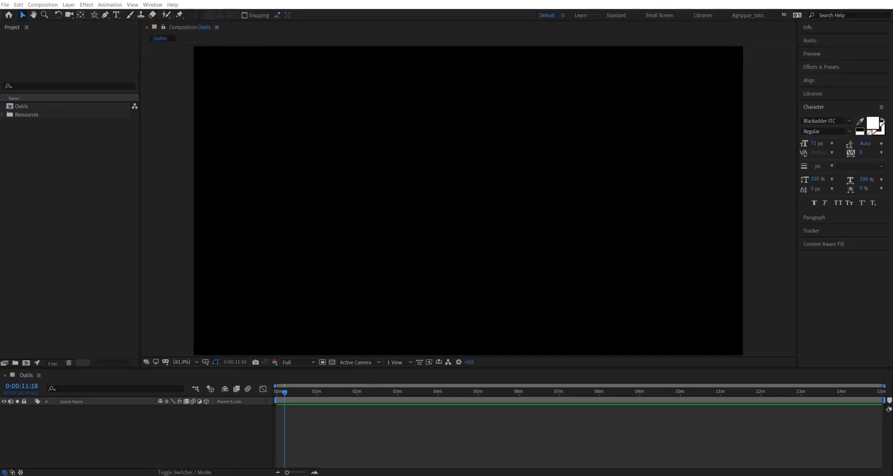
Create a text layer in the Outils composition reading "Texte" in the Bebas Neue font
click(116, 435)
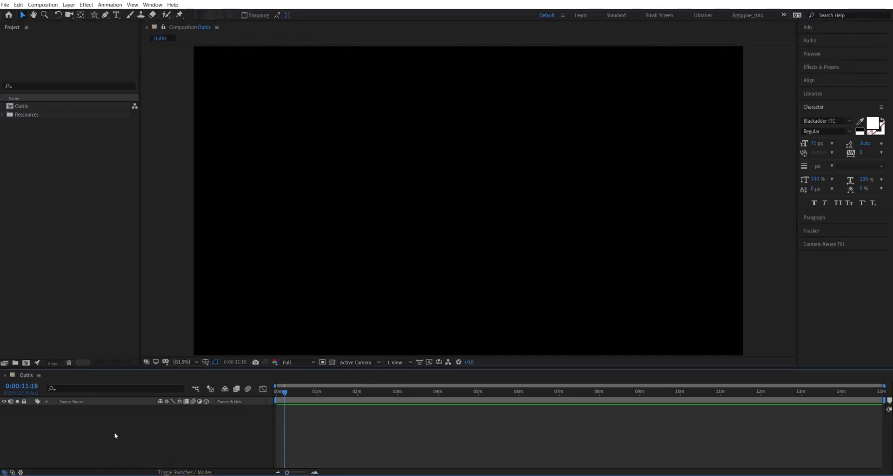
click(67, 6)
mouse_move(155, 15)
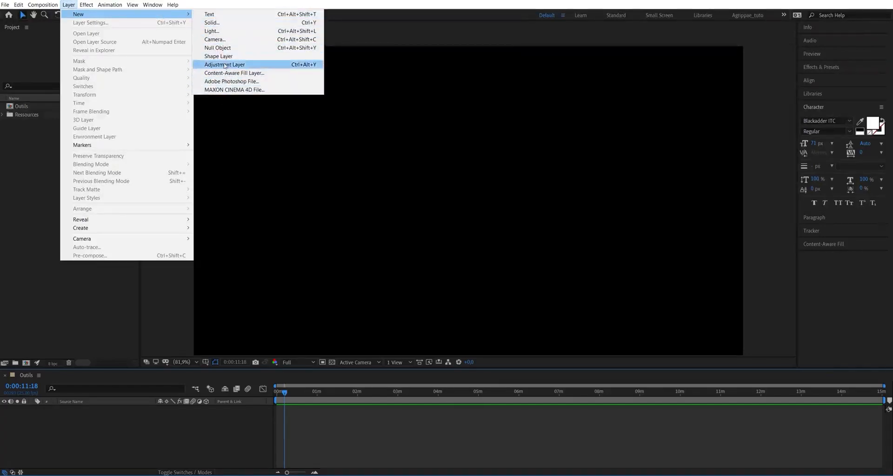
click(225, 18)
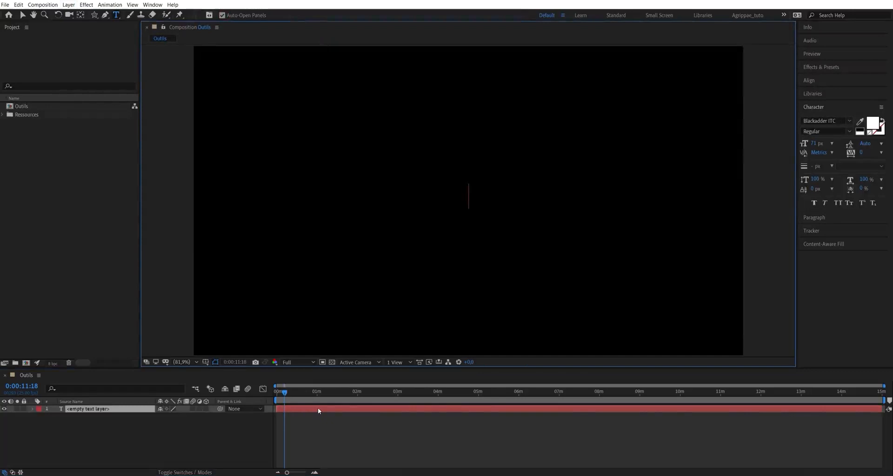
click(837, 121)
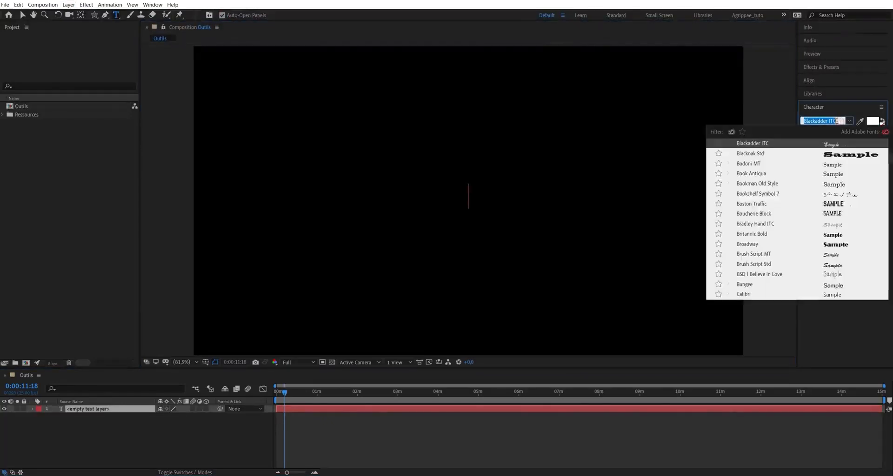
text(bebas)
key(Return)
text(Texte)
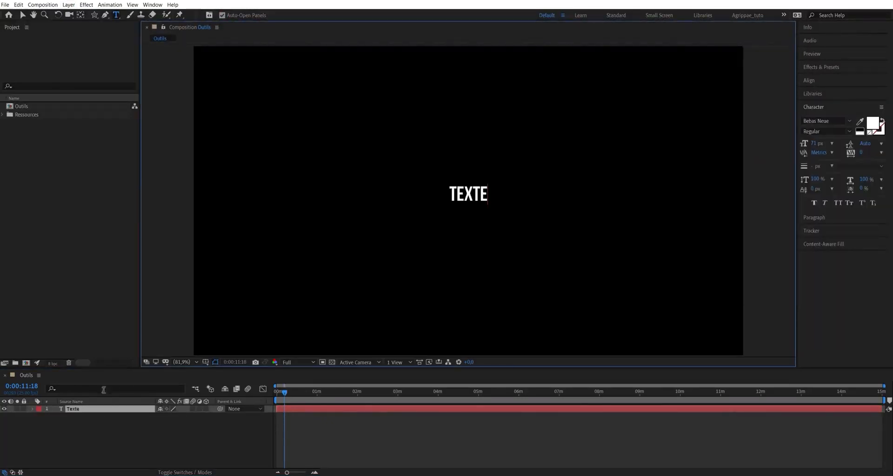
Enlarge the text layer by scaling it uniformly to just over 1000%
click(77, 408)
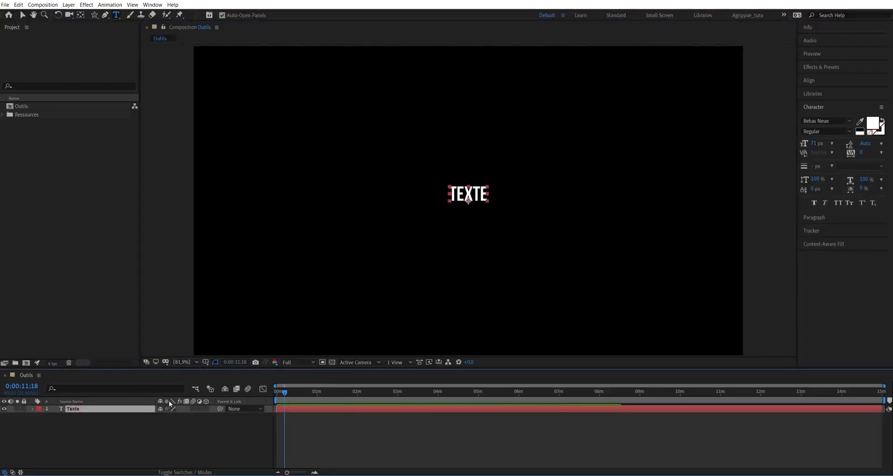
key(s)
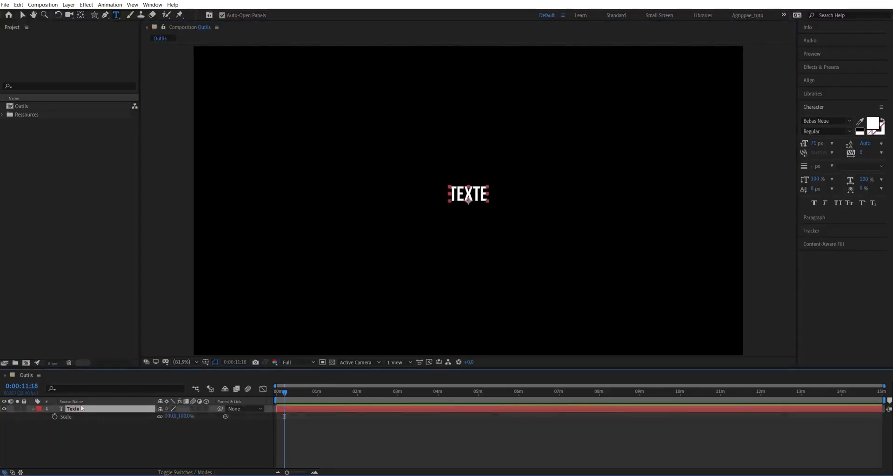
drag(163, 414, 501, 415)
key(shift+Down)
key(shift+Down)
key(shift+Down)
key(shift+Down)
key(shift+Down)
key(shift+Down)
key(shift+Down)
key(shift+Down)
key(shift+Down)
key(shift+Down)
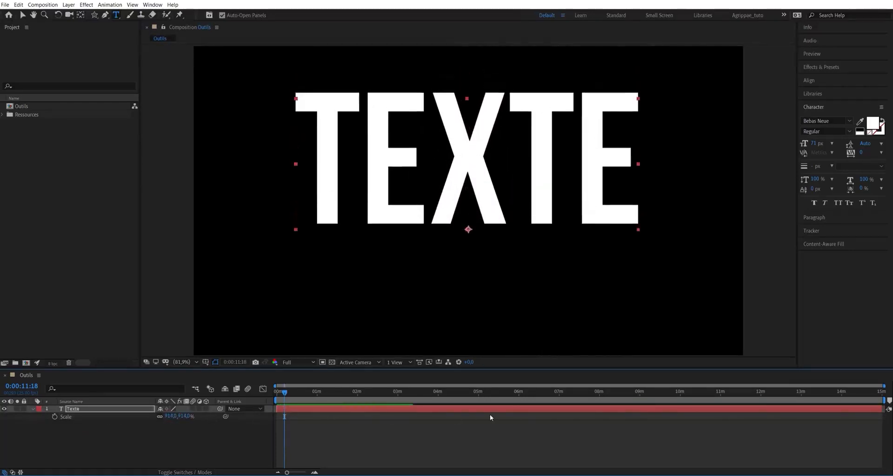
key(shift+Down)
key(shift+Down)
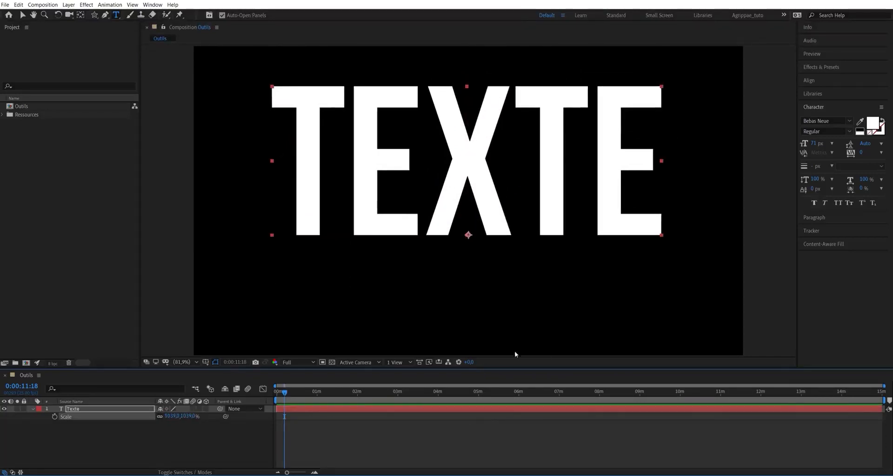
key(s)
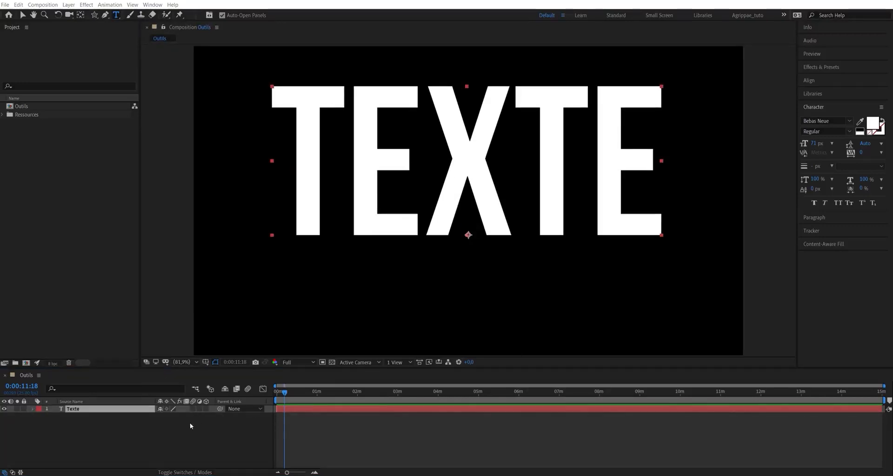
Change the text's fill colour to coral red using the copied colour code
click(78, 410)
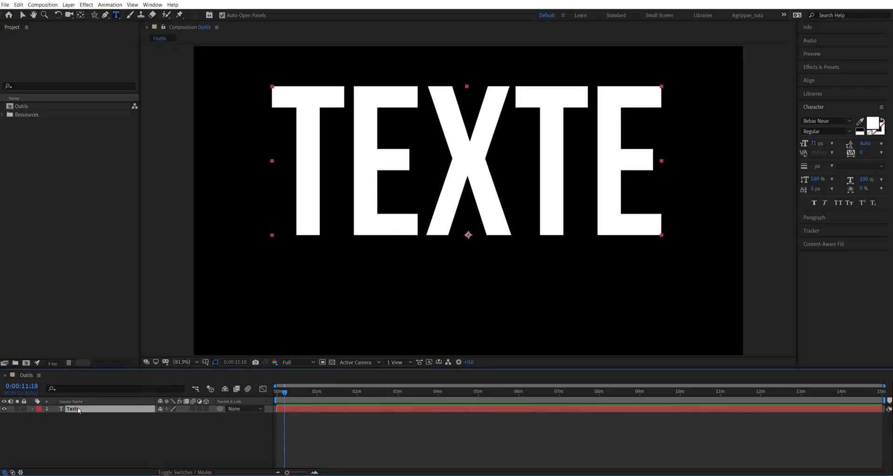
click(871, 127)
key(ctrl+v)
key(Return)
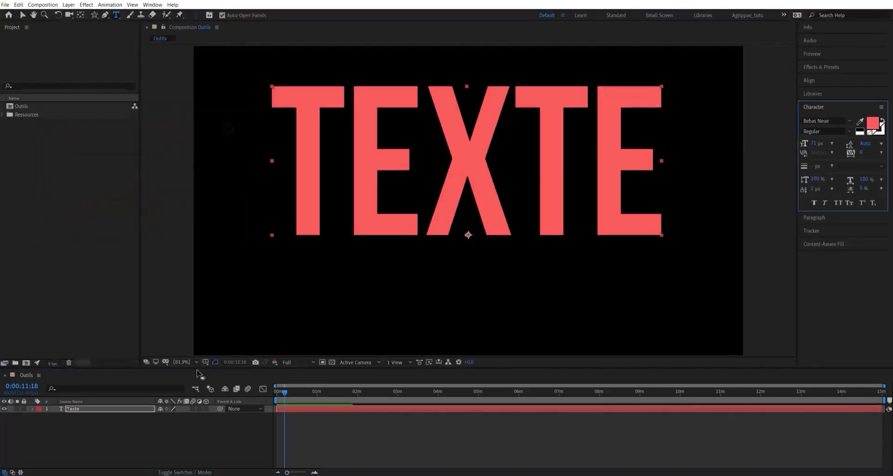
Move the text toward the lower-left part of the frame and delete its layer
drag(384, 165, 336, 261)
click(78, 409)
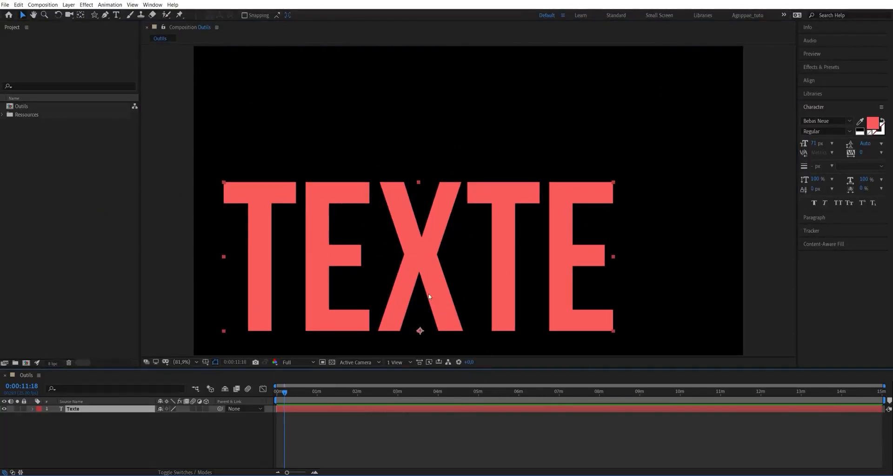
click(95, 420)
click(87, 410)
key(Delete)
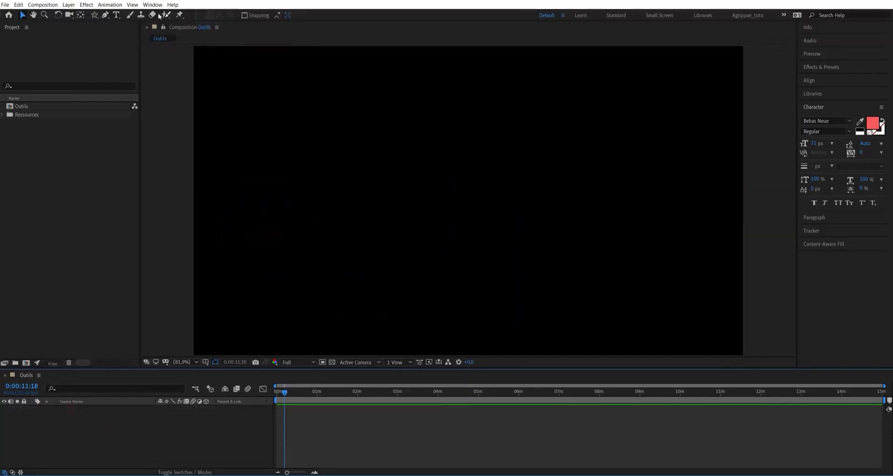
Create another text layer reading "Texte" with the existing coral red Bebas Neue formatting
click(70, 5)
mouse_move(83, 13)
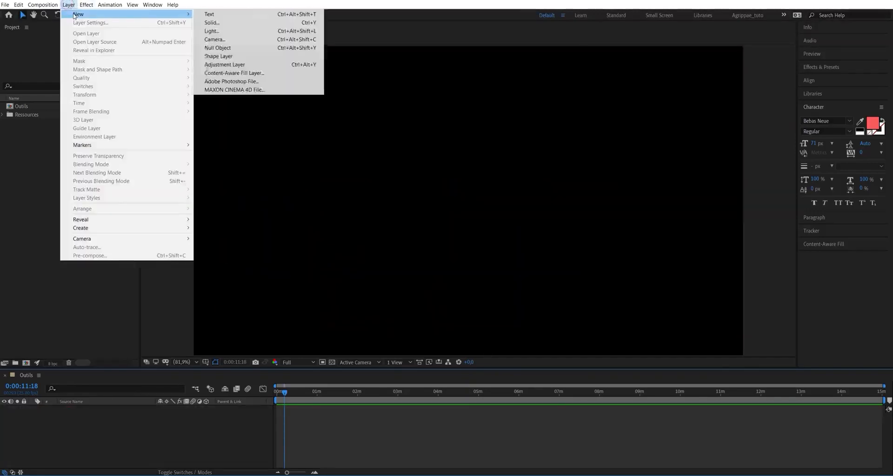
click(228, 15)
text(TEXTE)
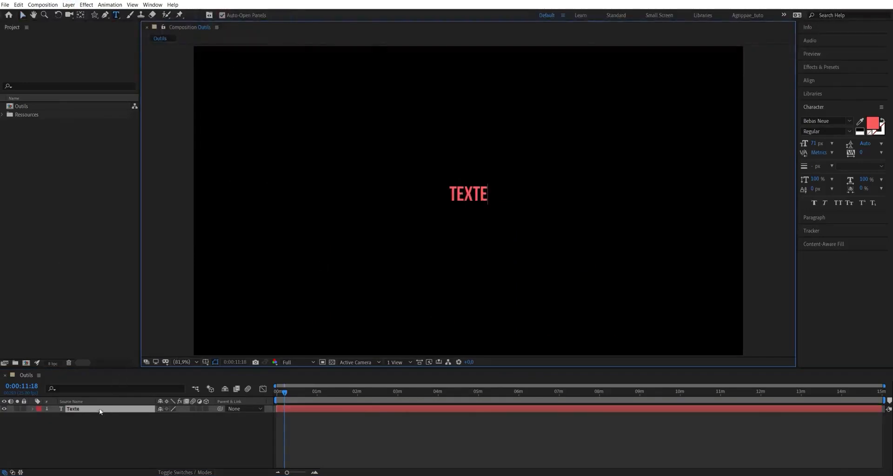
Delete the text layer and start an empty one directly in the frame with the Horizontal Type tool
click(87, 410)
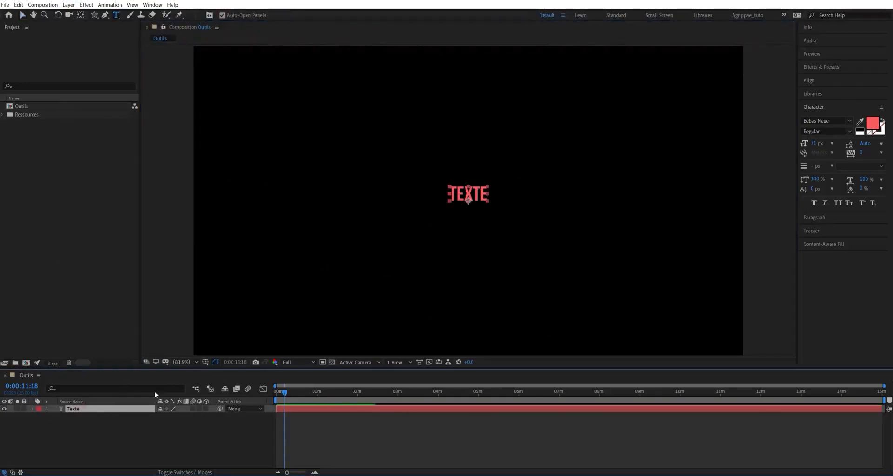
key(Delete)
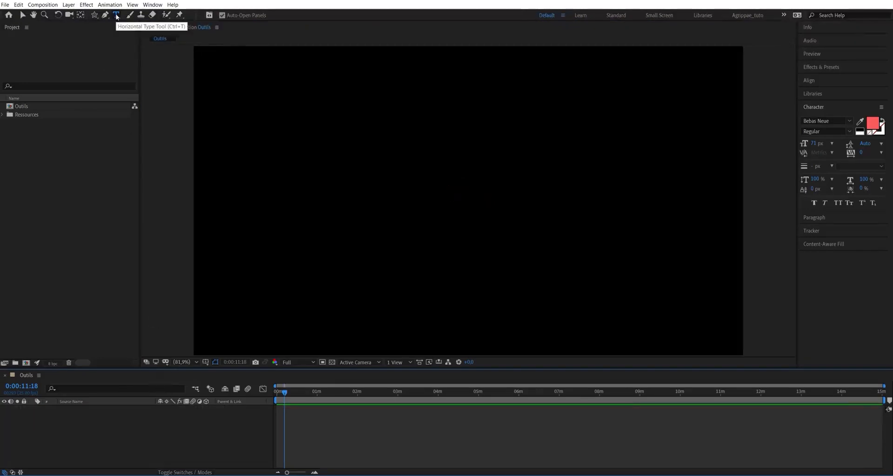
click(401, 199)
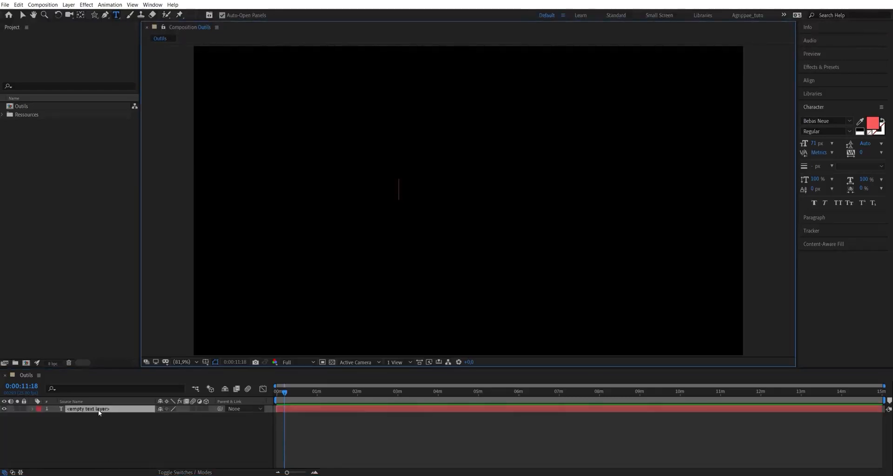
Create a white solid layer filling the composition at 1920 × 1080 px
click(69, 5)
mouse_move(77, 17)
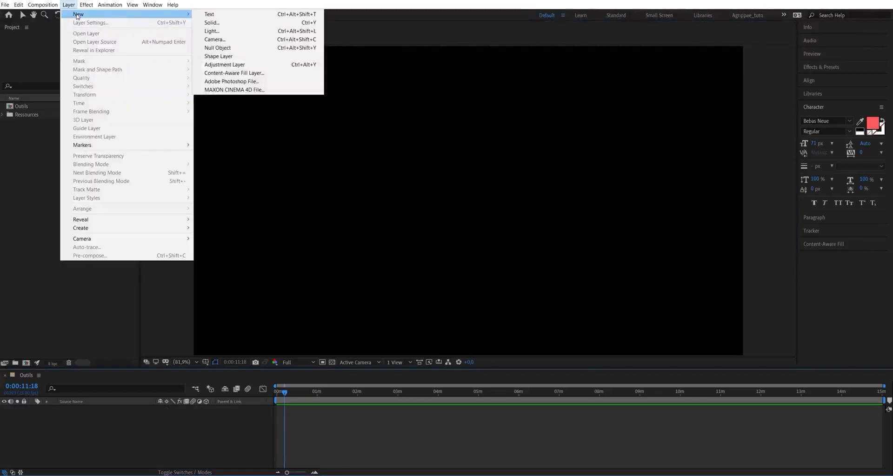
click(237, 23)
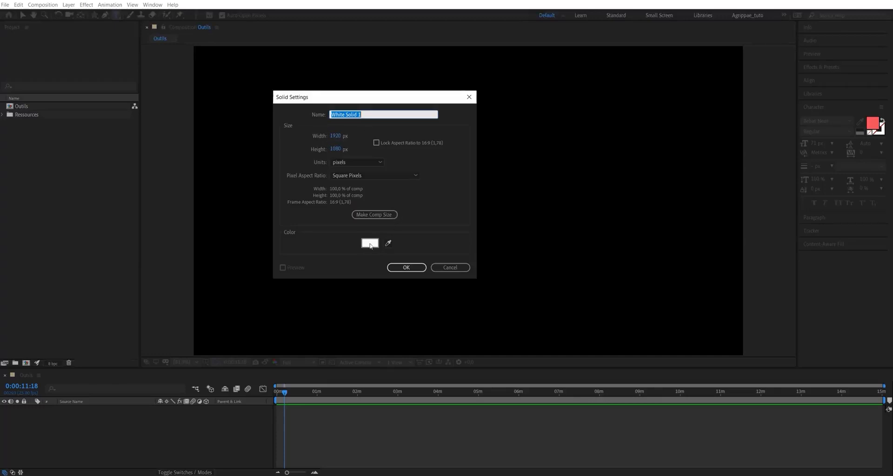
click(407, 269)
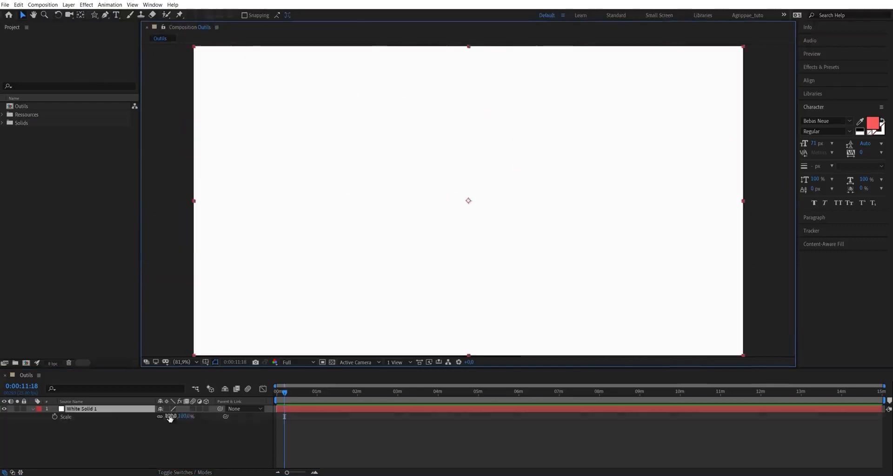
Try reducing the white solid's scale and undo the change
drag(170, 417, 136, 419)
key(ctrl+z)
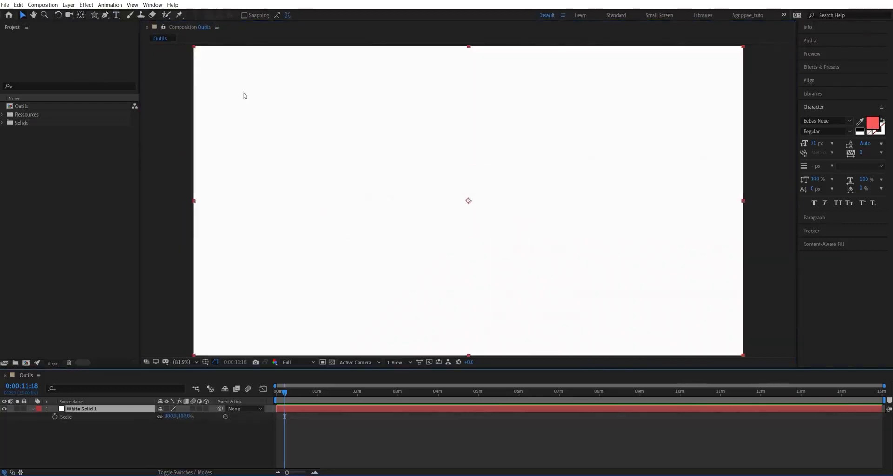
Change the solid's settings to a bright red colour and a size of 1720 × 905 px
click(69, 4)
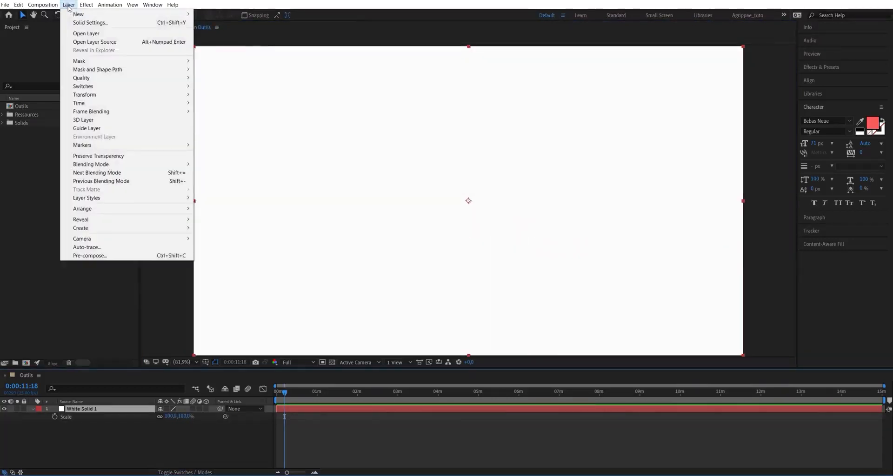
click(86, 23)
click(96, 142)
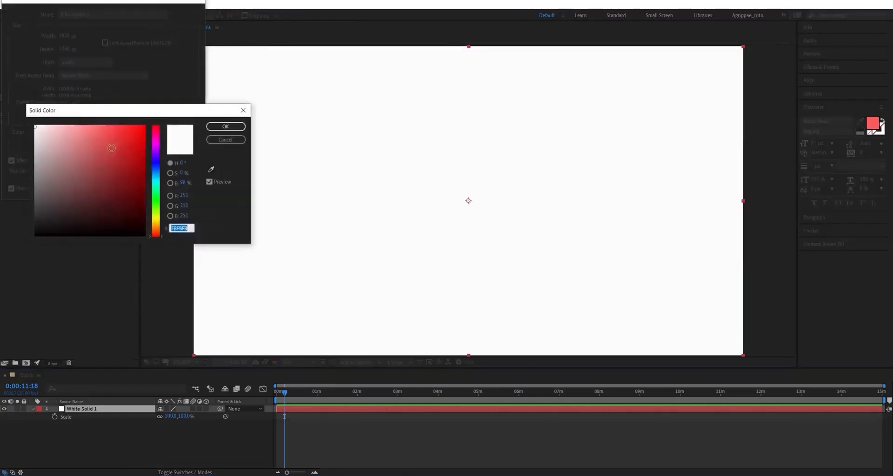
click(126, 125)
click(225, 126)
drag(63, 49, 0, 36)
drag(63, 49, 21, 50)
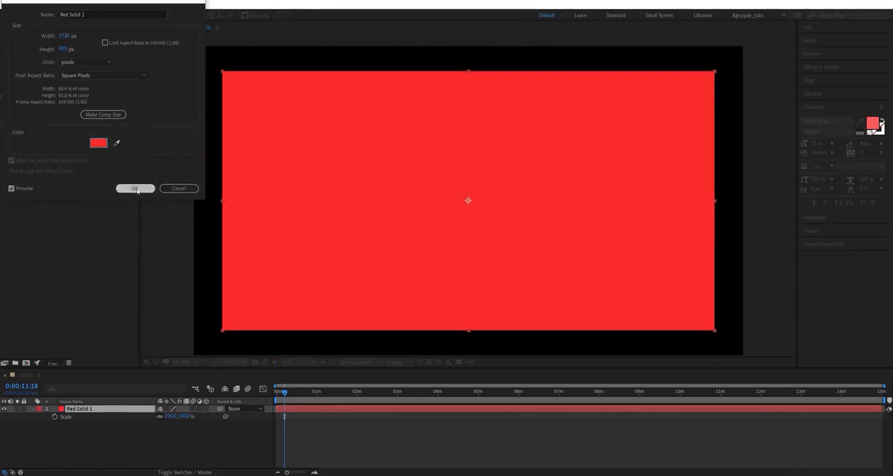
click(135, 188)
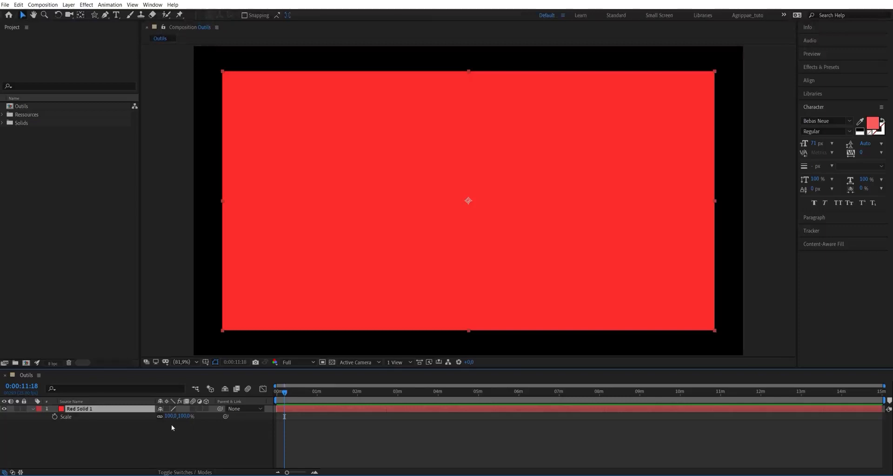
Try adjusting the red solid's scale and delete its layer
drag(171, 416, 156, 424)
key(Delete)
Create a spot light layer with the existing light settings and delete it
click(68, 4)
mouse_move(126, 17)
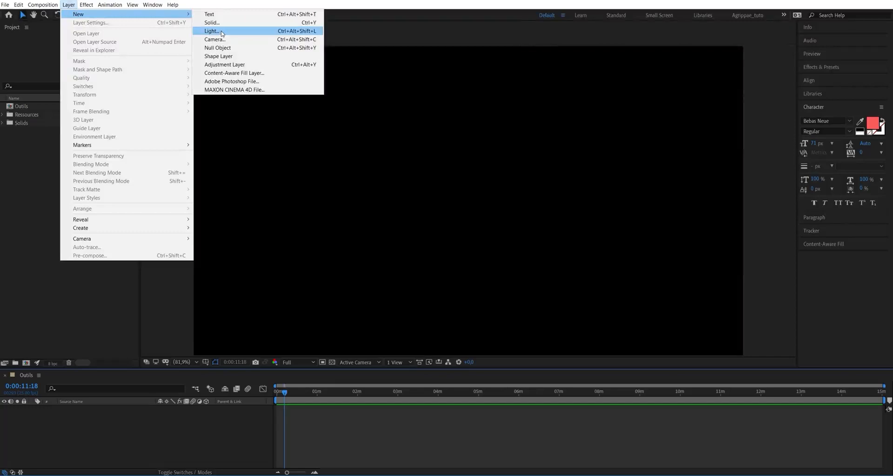
click(212, 30)
click(81, 221)
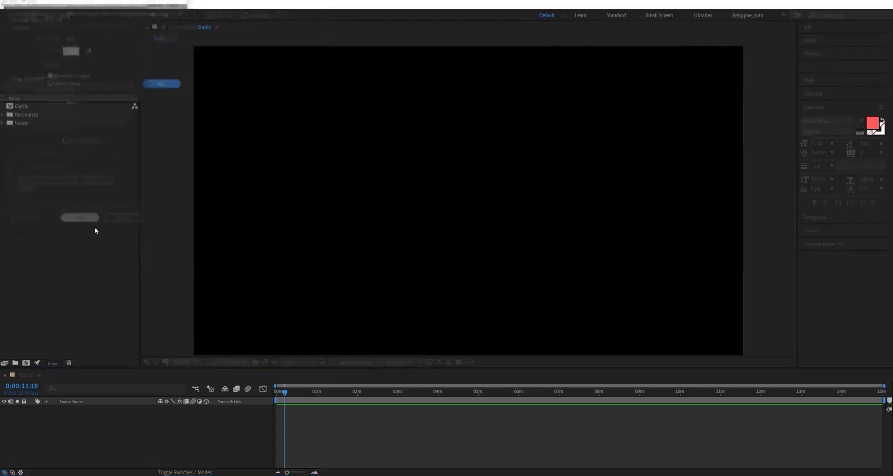
click(170, 85)
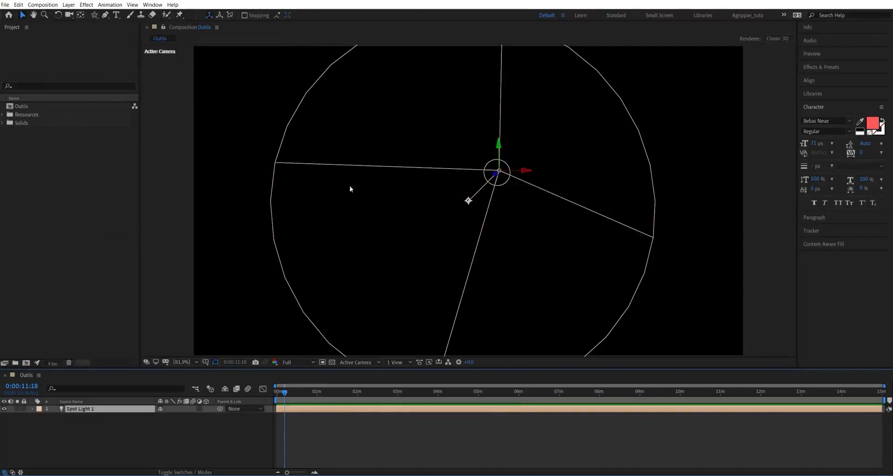
click(111, 435)
click(84, 409)
key(Delete)
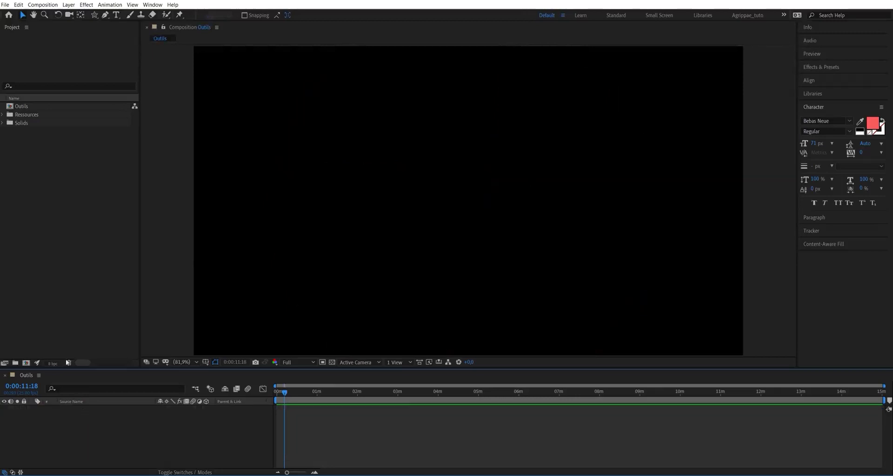
Open the settings for a new camera to examine its options, and close them without creating the camera
click(69, 4)
mouse_move(76, 14)
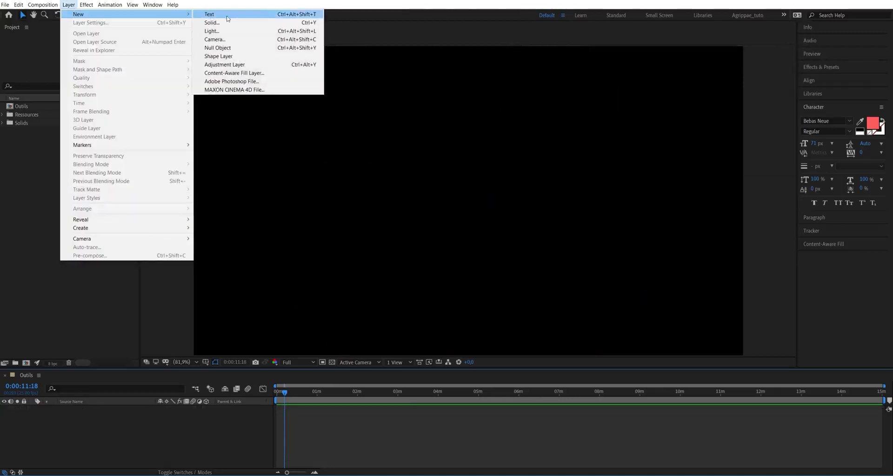
click(223, 41)
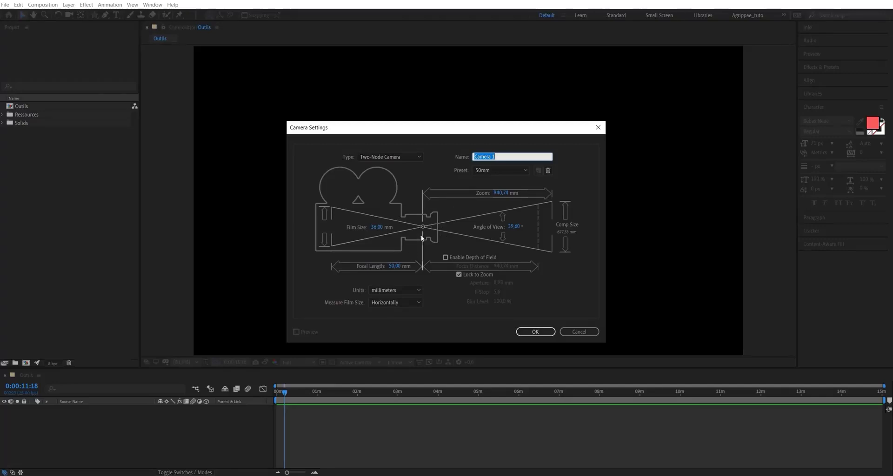
key(Escape)
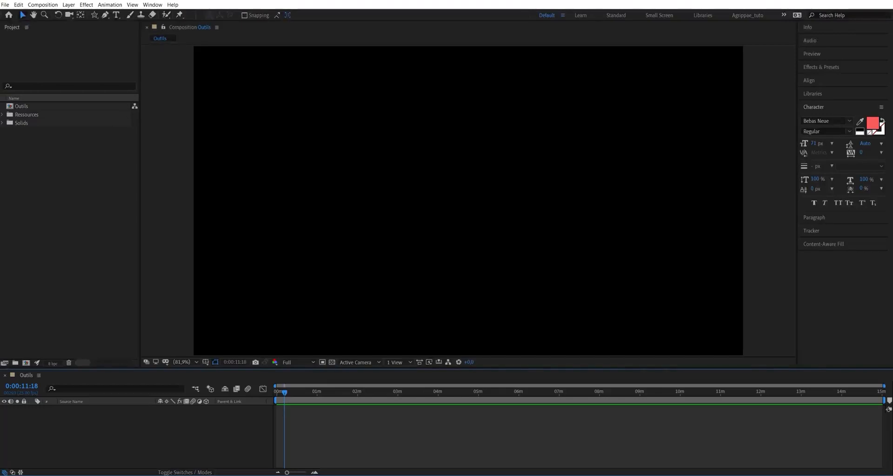
Add a new empty shape layer to the Outils composition
click(68, 4)
mouse_move(93, 14)
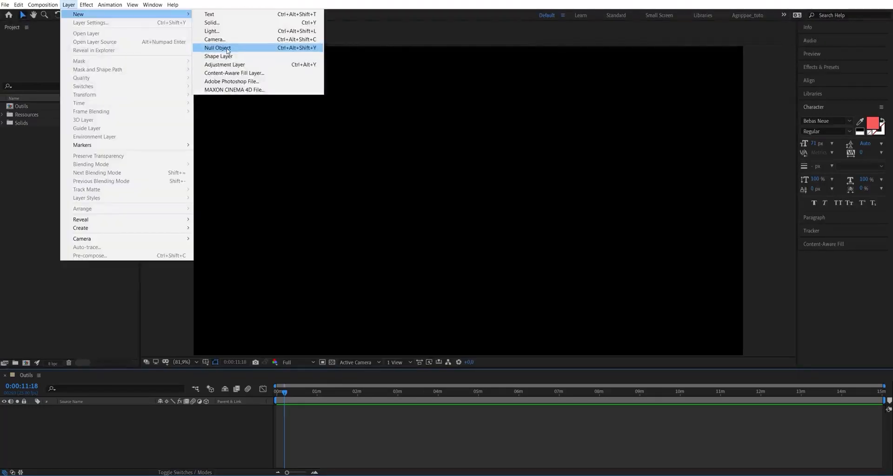
click(228, 50)
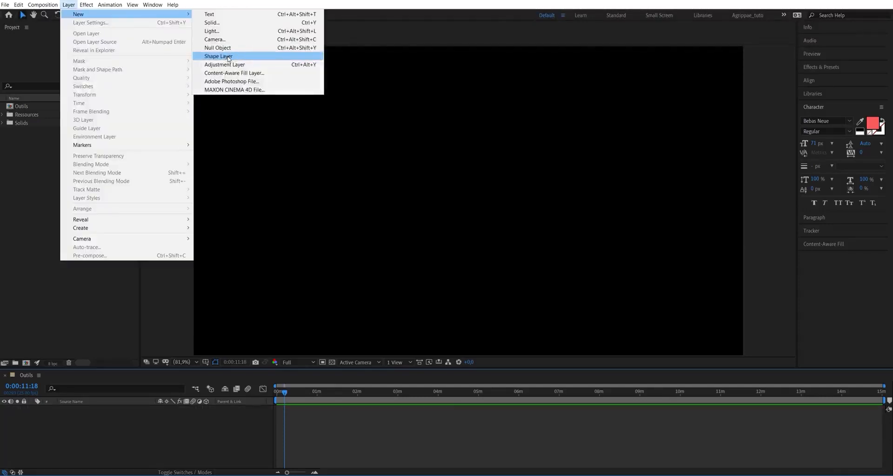
click(230, 57)
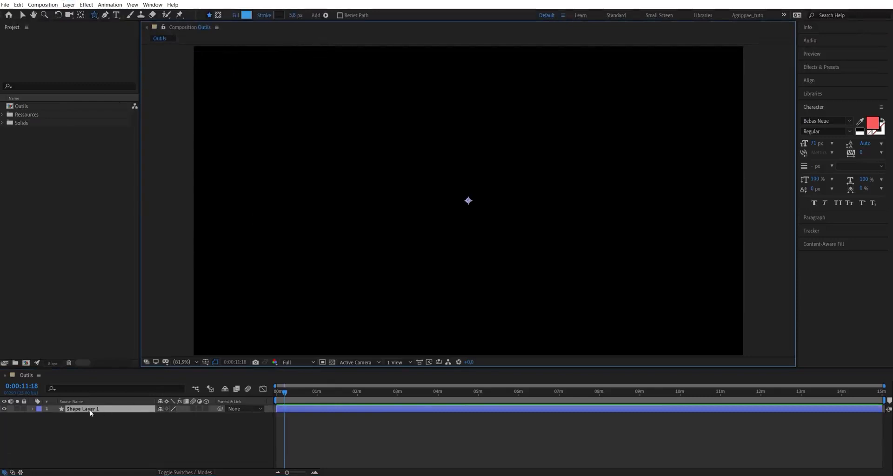
On the shape layer, draw a closed curved shape with the Pen tool near the centre and a blue star to its upper left
click(105, 15)
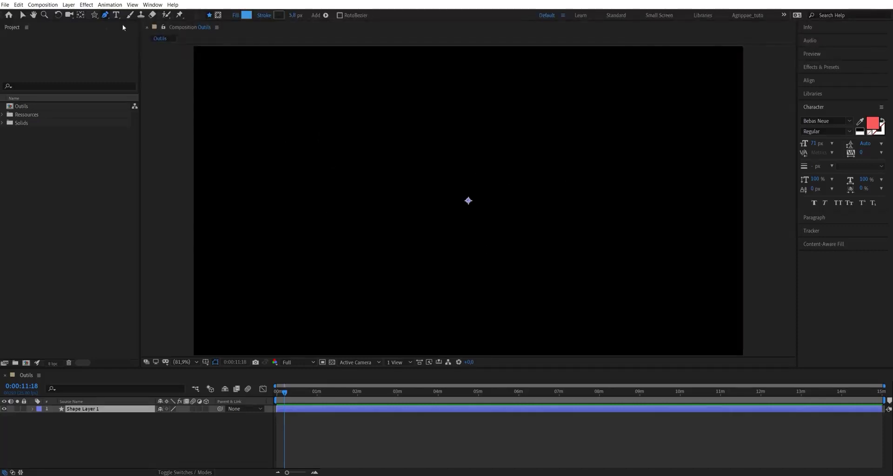
click(405, 127)
click(370, 183)
drag(370, 193, 371, 194)
drag(414, 238, 425, 245)
drag(503, 221, 514, 200)
drag(501, 154, 498, 140)
click(405, 127)
click(95, 15)
drag(274, 117, 263, 178)
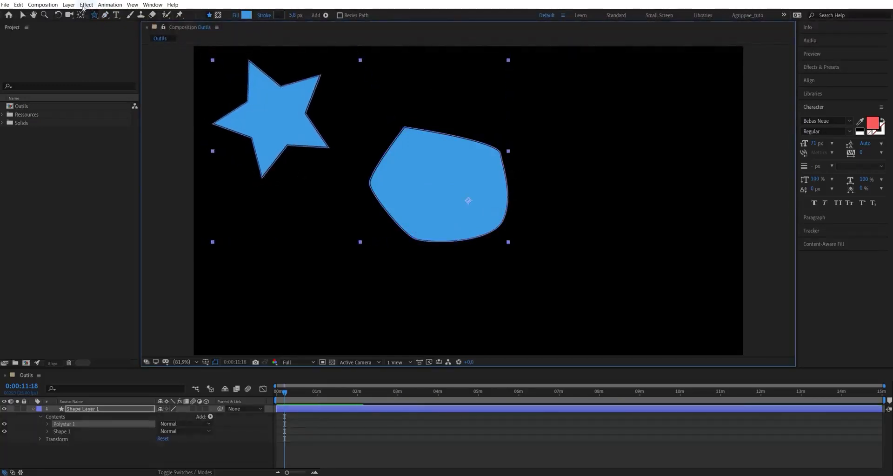
Add a second shape layer and set its fill colour to bright yellow
click(69, 5)
mouse_move(79, 14)
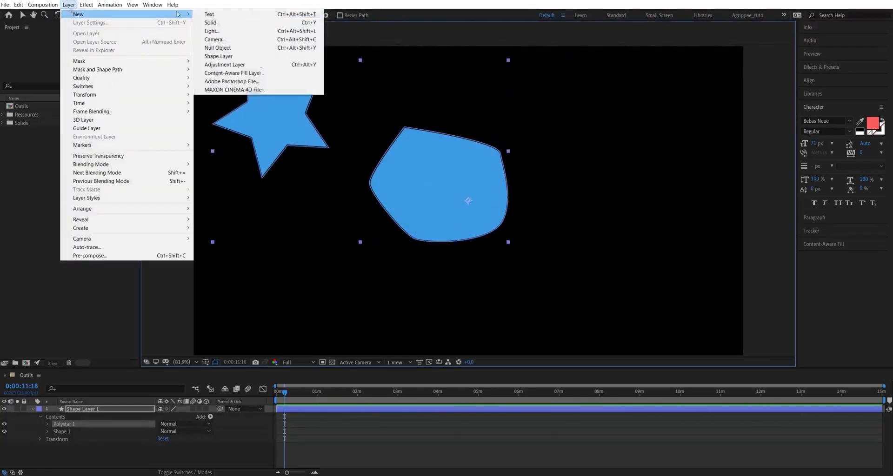
click(214, 56)
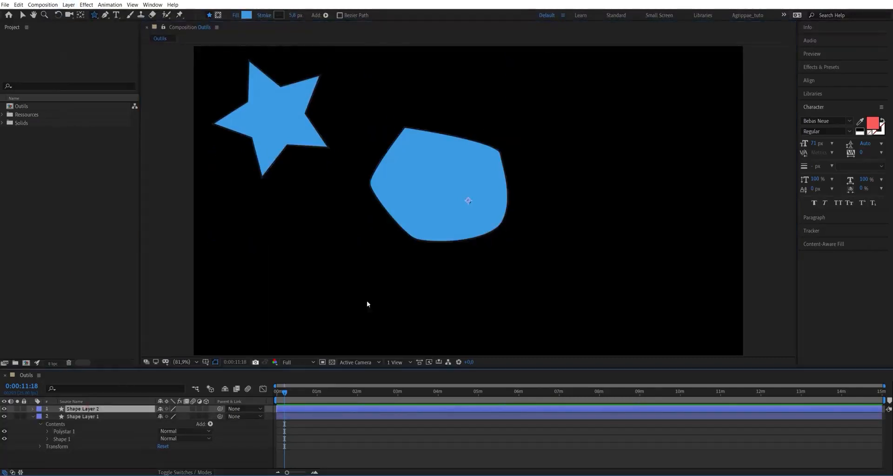
click(247, 15)
click(120, 130)
key(Return)
Draw an upright yellow star on Shape Layer 2, to the right of the blue shapes
click(95, 16)
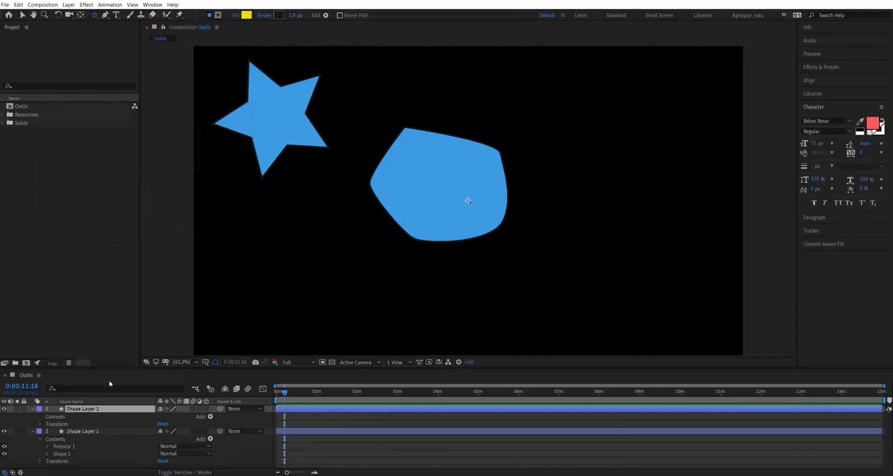
click(85, 409)
click(33, 432)
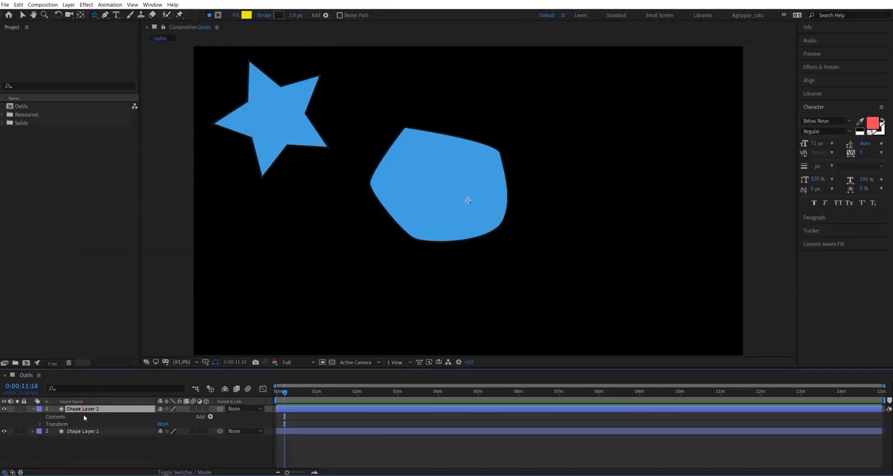
click(89, 431)
click(87, 409)
drag(642, 129, 600, 184)
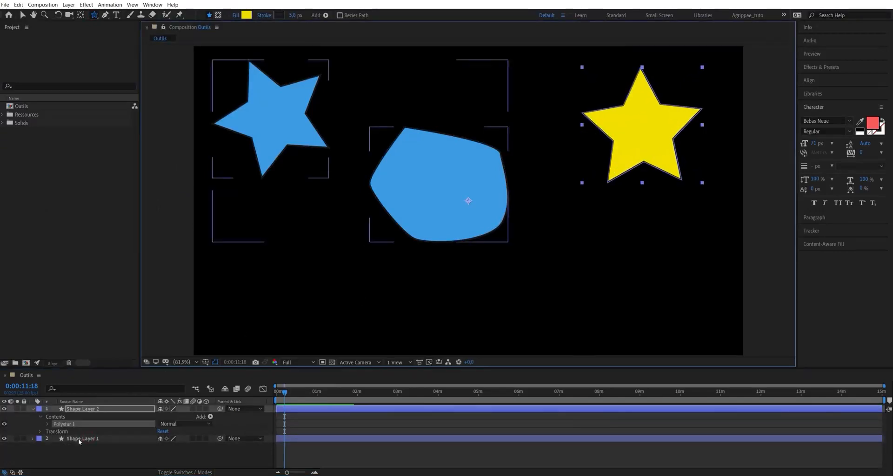
Toggle the visibility of both shape layers to check which shapes each contains, and collapse their contents
click(4, 409)
click(4, 409)
click(4, 408)
click(4, 438)
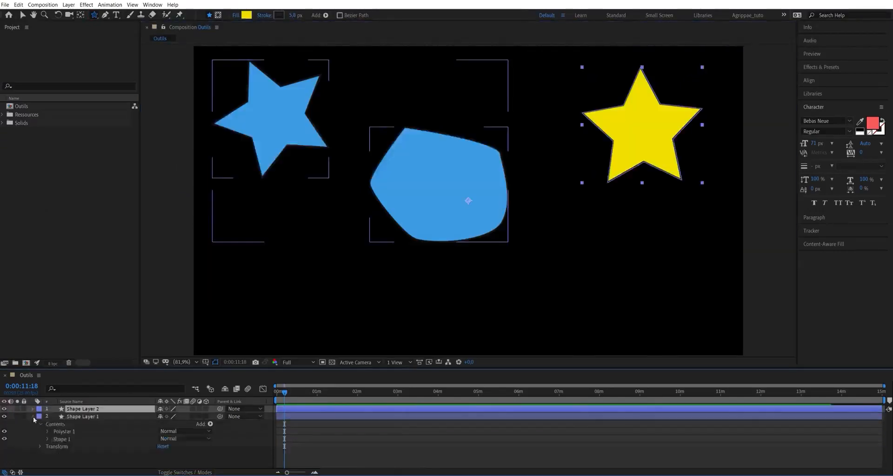
click(32, 417)
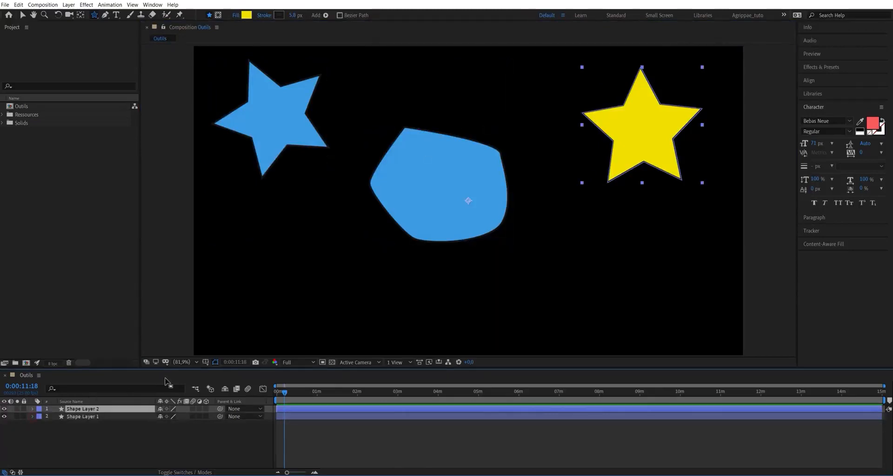
Move the yellow star lower in the frame, try rotating it around its off-centre anchor point, and undo the last rotation
key(v)
drag(634, 135, 611, 216)
key(w)
drag(610, 159, 639, 198)
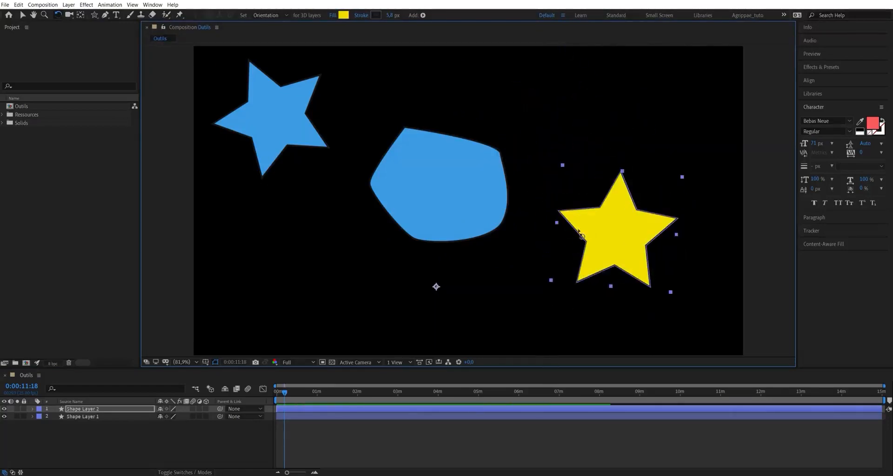
mouse_move(620, 225)
mouse_down()
mouse_move(634, 233)
mouse_move(633, 220)
mouse_up()
key(ctrl+z)
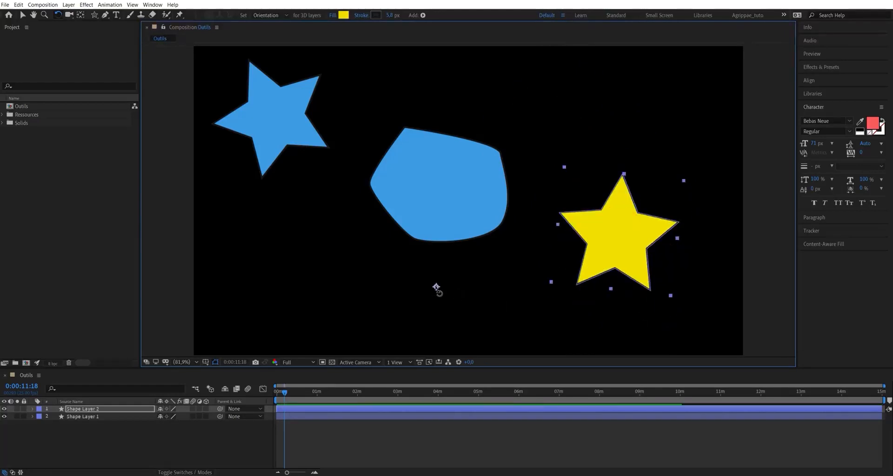
Move the yellow star's anchor point to its lower inner notch and rotate the star around it
key(y)
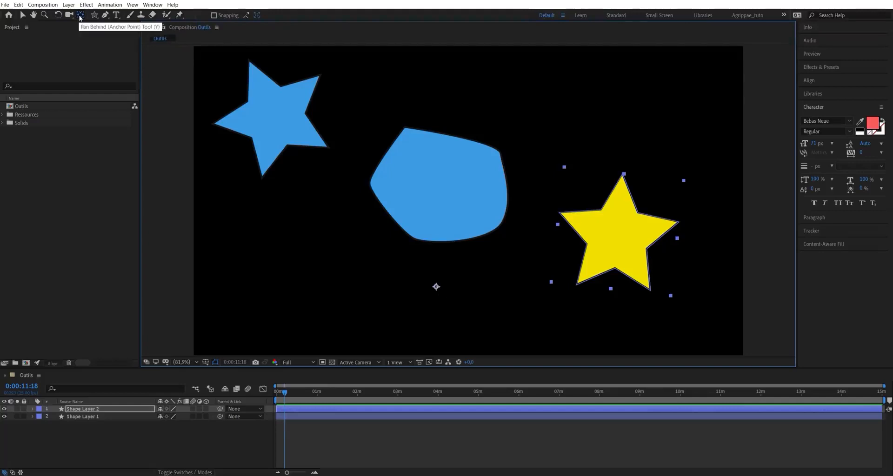
mouse_move(446, 288)
mouse_down()
mouse_move(560, 271)
mouse_move(620, 241)
mouse_move(614, 269)
mouse_up()
key(w)
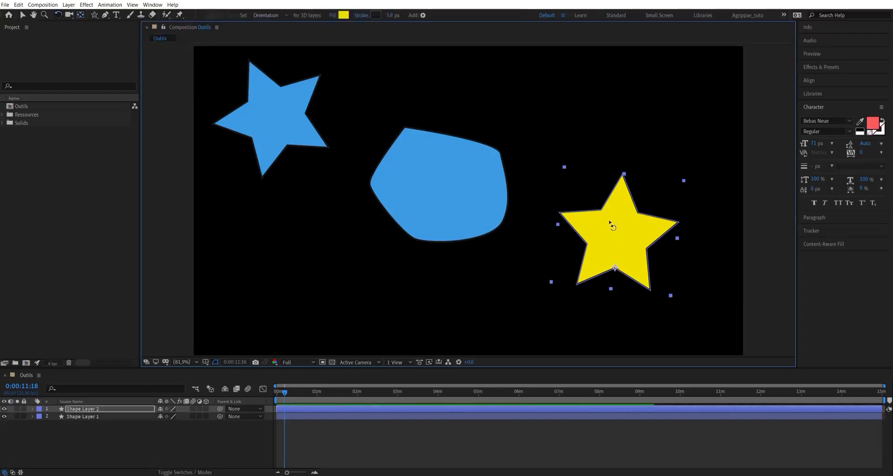
drag(633, 215, 567, 197)
mouse_move(643, 230)
mouse_down()
mouse_move(619, 245)
mouse_move(648, 295)
mouse_move(672, 275)
mouse_move(653, 298)
mouse_move(639, 268)
mouse_up()
Centre the yellow star's anchor point within its layer content and delete both shape layers
key(y)
key(ctrl+alt+Home)
key(w)
shift+click(86, 418)
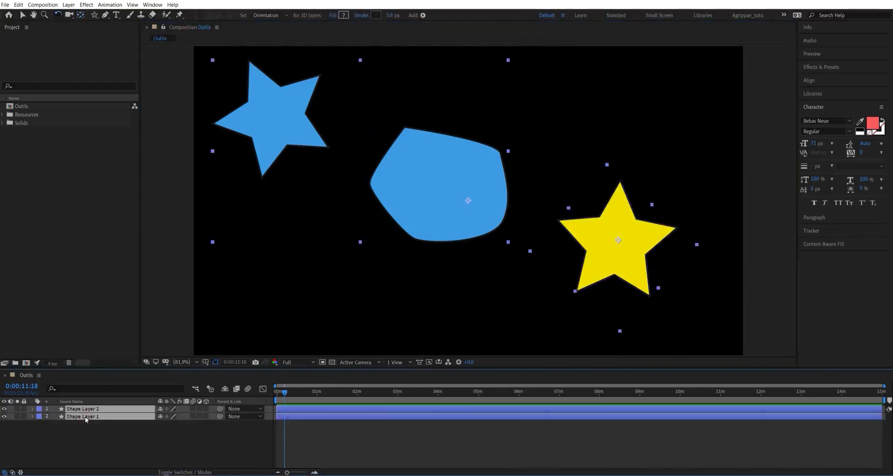
key(Delete)
Add an adjustment layer to the empty composition and undo it
click(68, 4)
mouse_move(78, 14)
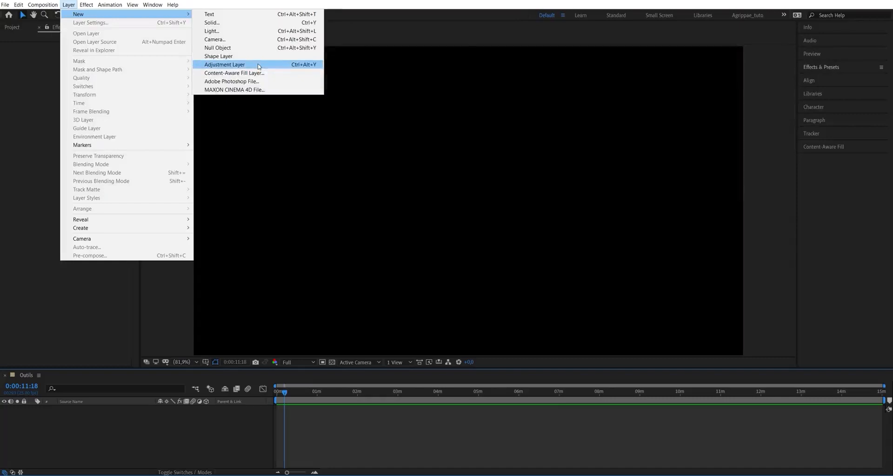
click(258, 67)
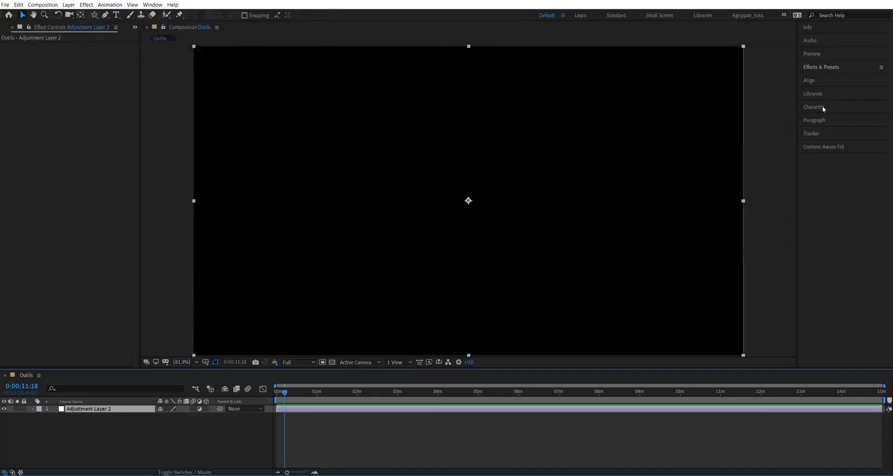
click(111, 436)
key(ctrl+z)
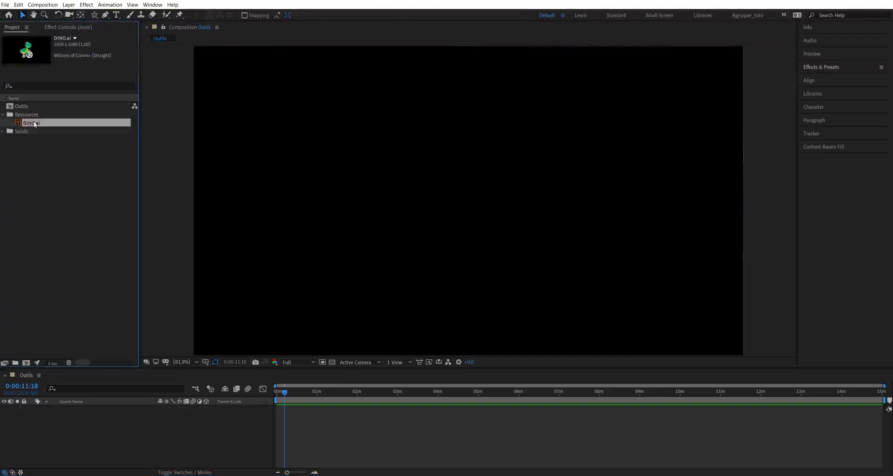
Place DINO.ai from the Ressources folder in the composition and apply the Gaussian Blur effect to it
drag(33, 125, 98, 427)
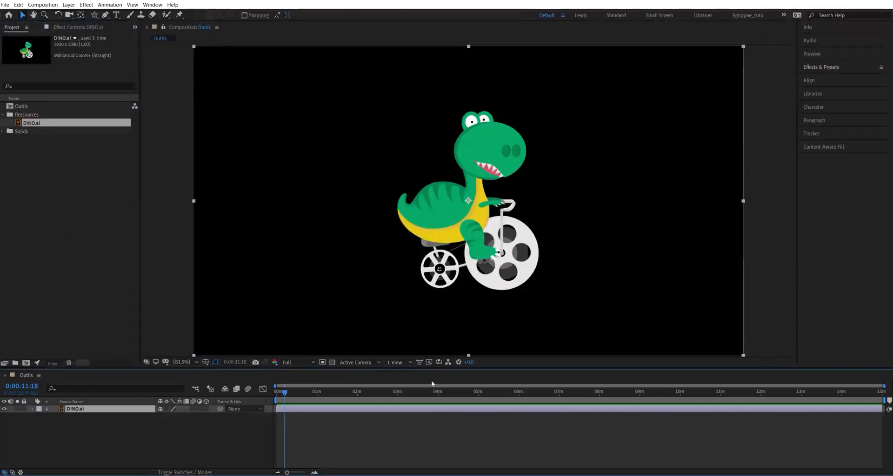
click(818, 69)
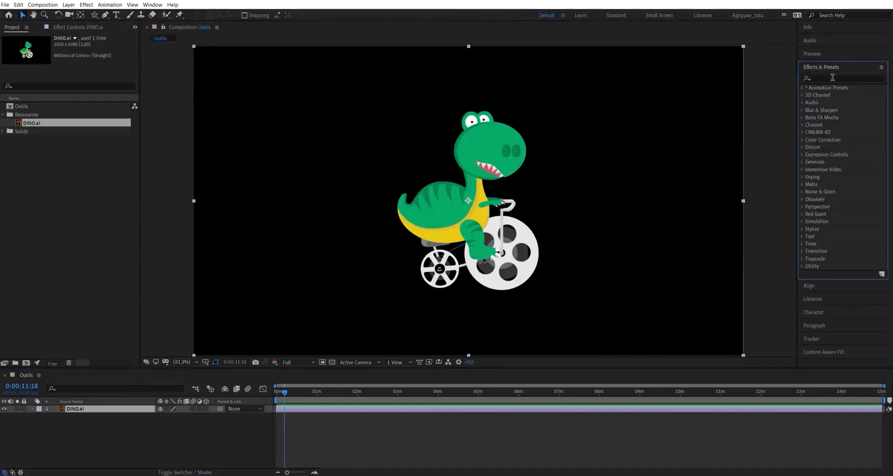
click(835, 79)
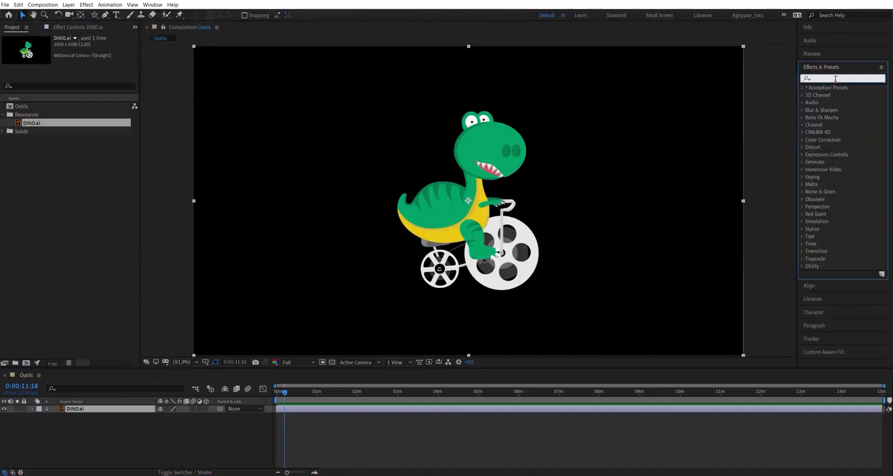
text(gaussi)
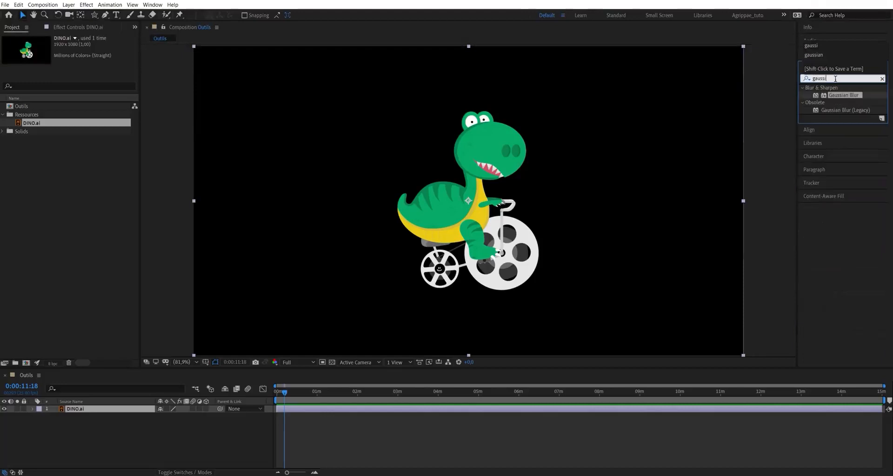
drag(848, 98, 116, 411)
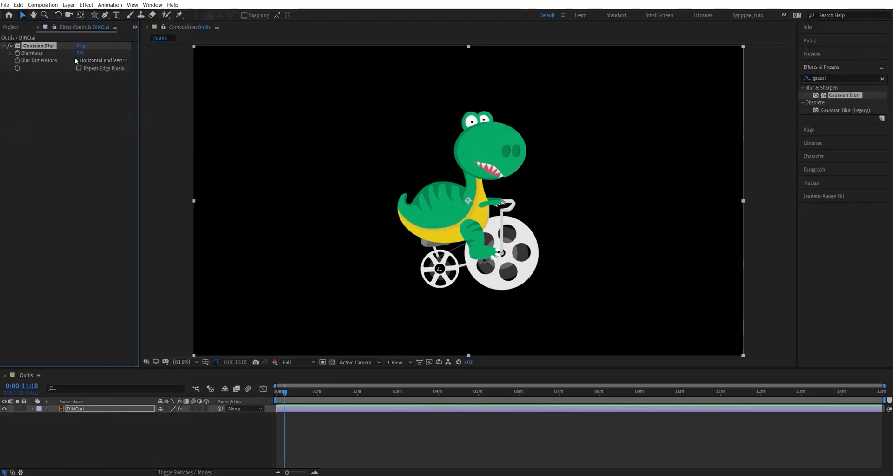
Set the Gaussian Blur's blurriness on DINO.ai to 50,2 and remove the effect
drag(80, 52, 306, 197)
click(95, 435)
key(ctrl+a)
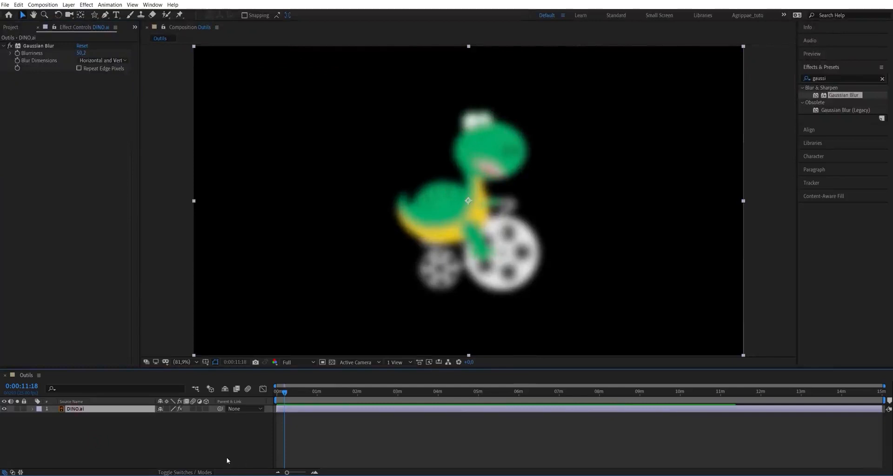
click(45, 54)
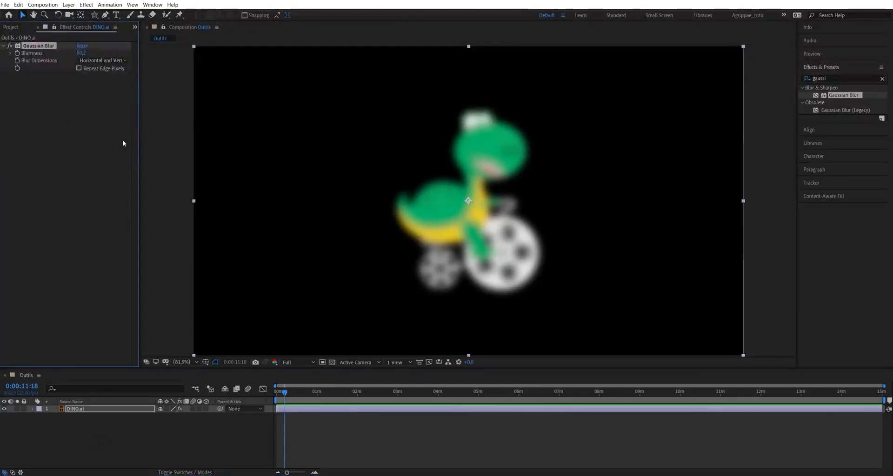
key(Delete)
Add an adjustment layer above DINO.ai and apply Gaussian Blur to it with a blurriness of 26,5
click(97, 444)
click(68, 5)
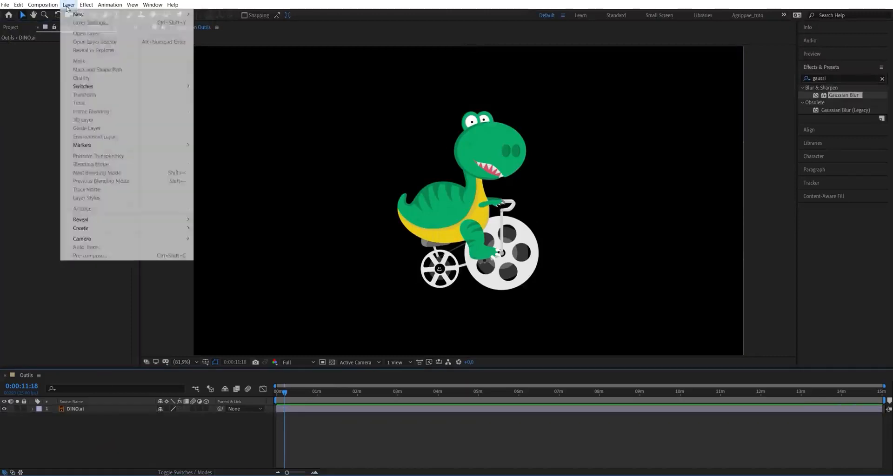
mouse_move(78, 14)
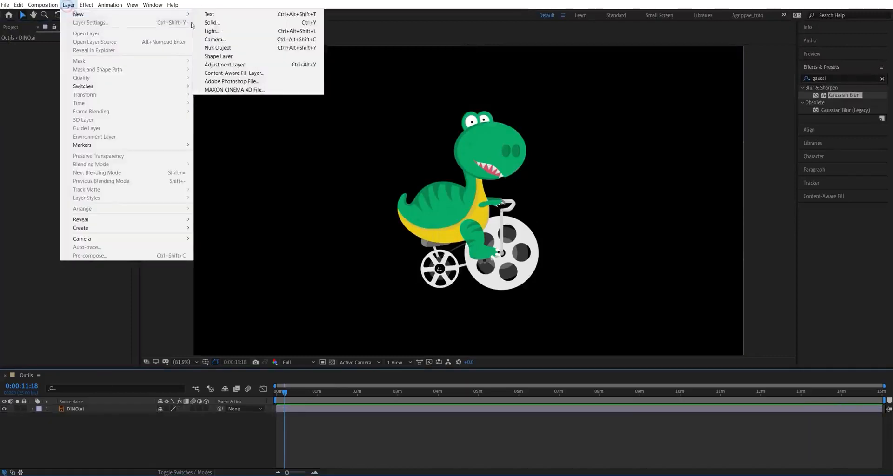
click(234, 67)
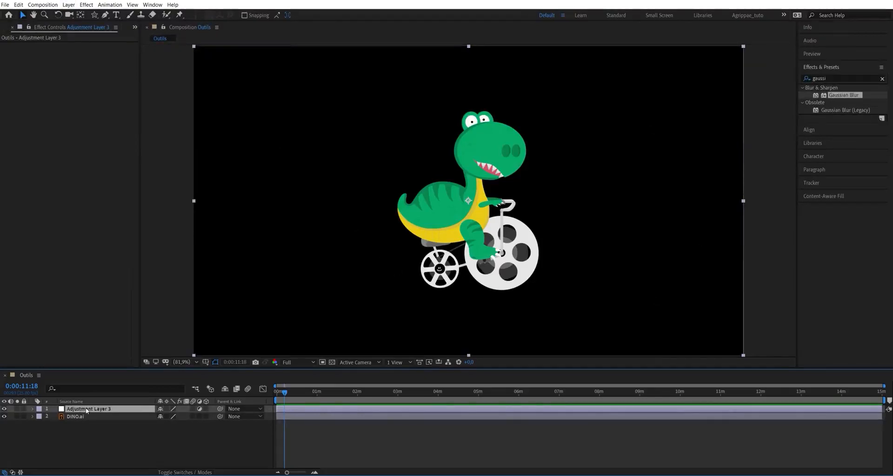
drag(845, 96, 104, 410)
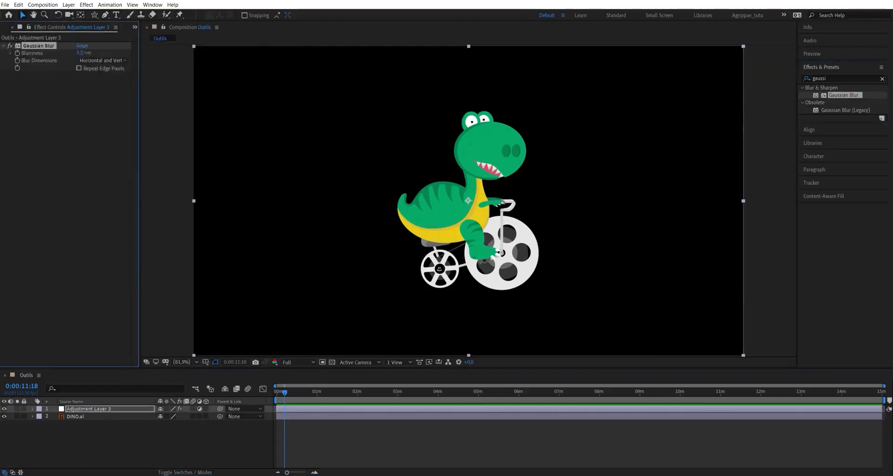
drag(85, 52, 197, 52)
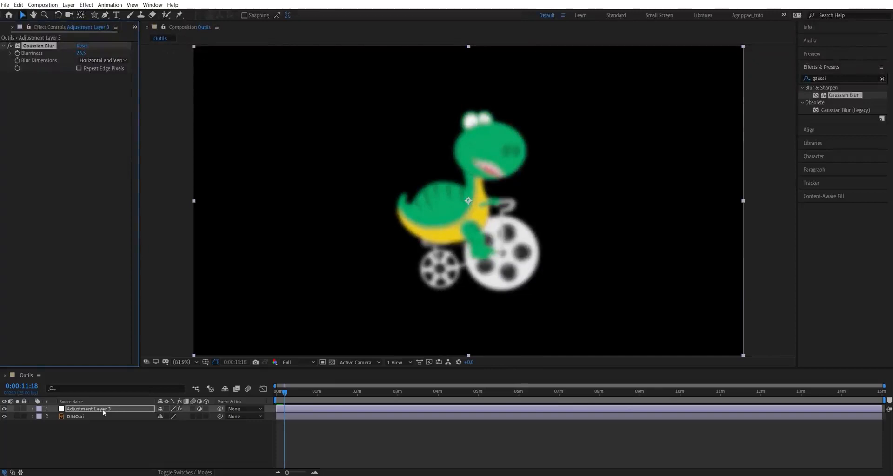
Toggle the visibility of the adjustment layer and the DINO.ai layer to compare the image with and without blur
click(4, 409)
click(4, 410)
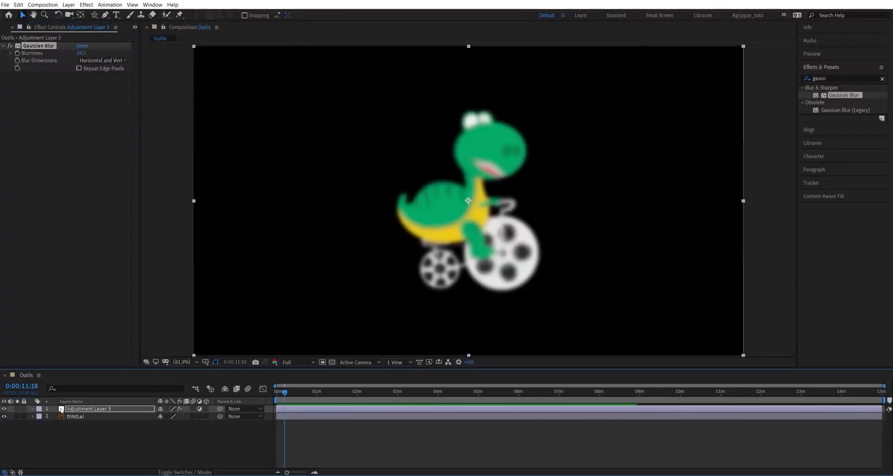
click(78, 417)
click(5, 410)
click(4, 417)
click(5, 416)
click(4, 409)
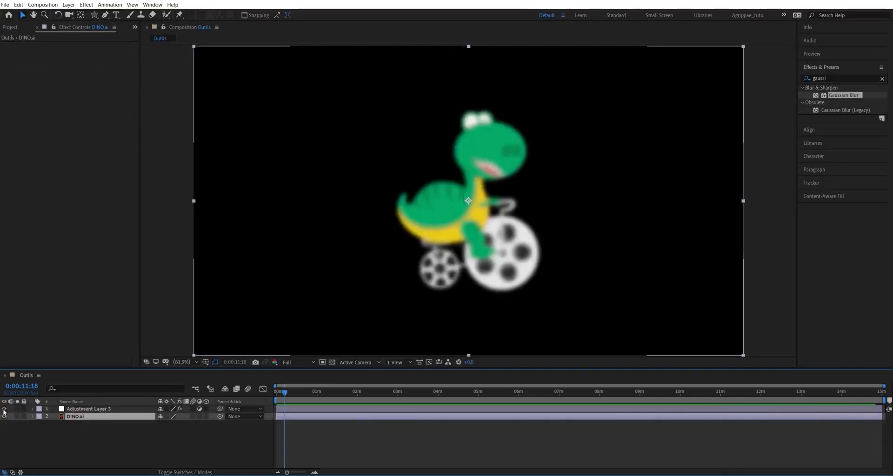
Delete the adjustment layer and the DINO.ai layer from the composition
click(81, 410)
click(79, 417)
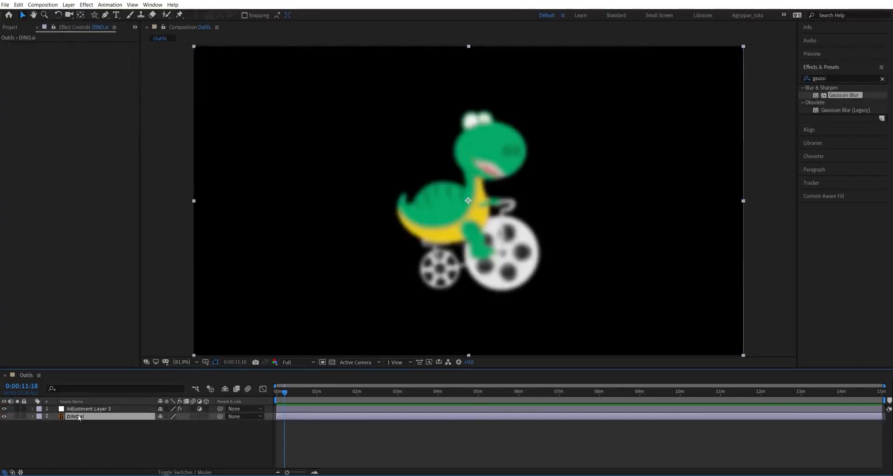
click(80, 410)
click(79, 417)
key(ctrl+a)
key(Delete)
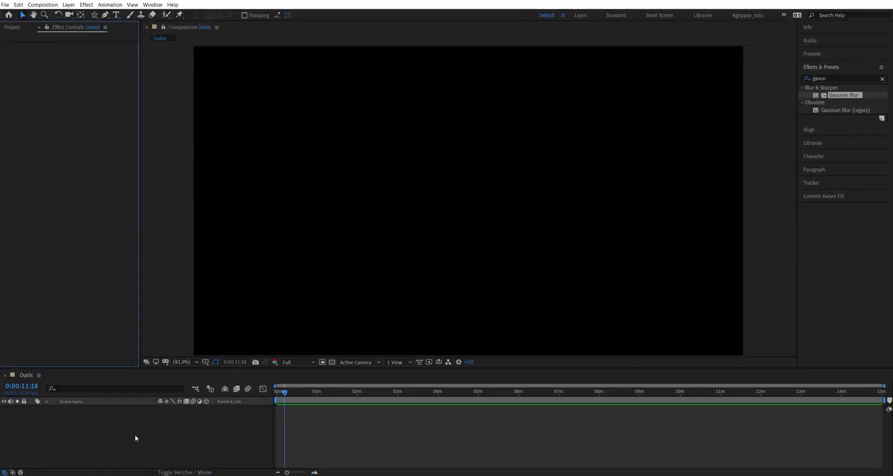